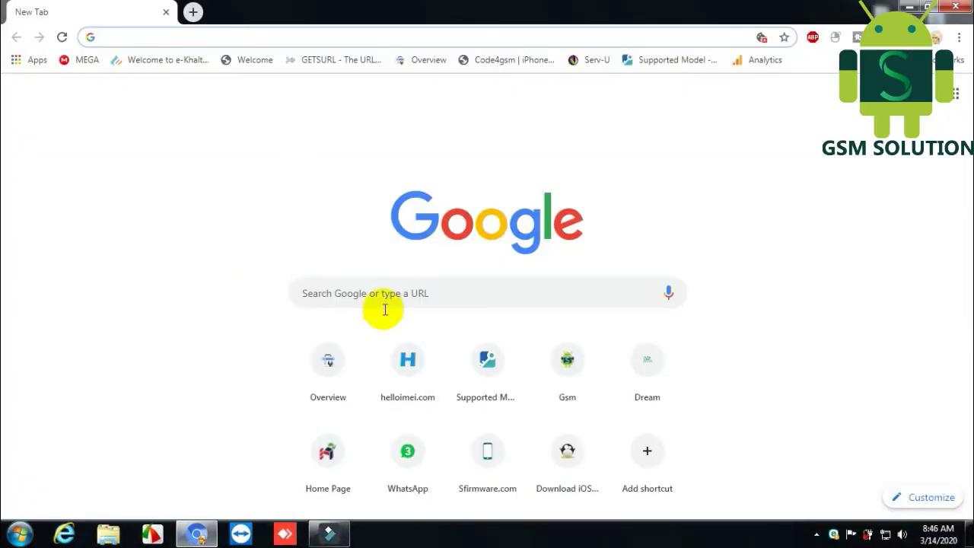
# Search Google for 'checkra1n Releases 0.9.8.2 Beta' and scroll down to the gsm-solution.com result.
pyautogui.click(385, 303)
pyautogui.rightClick(384, 299)
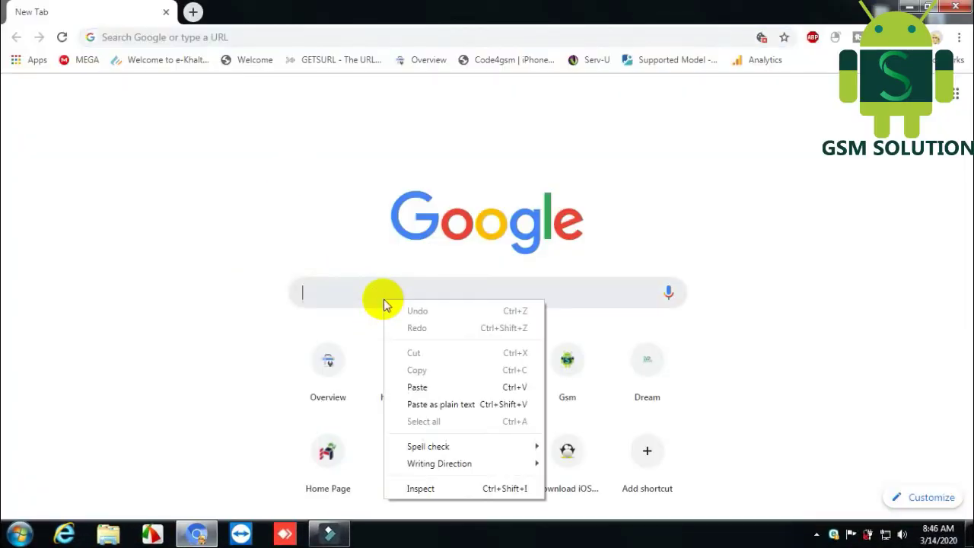
pyautogui.click(417, 388)
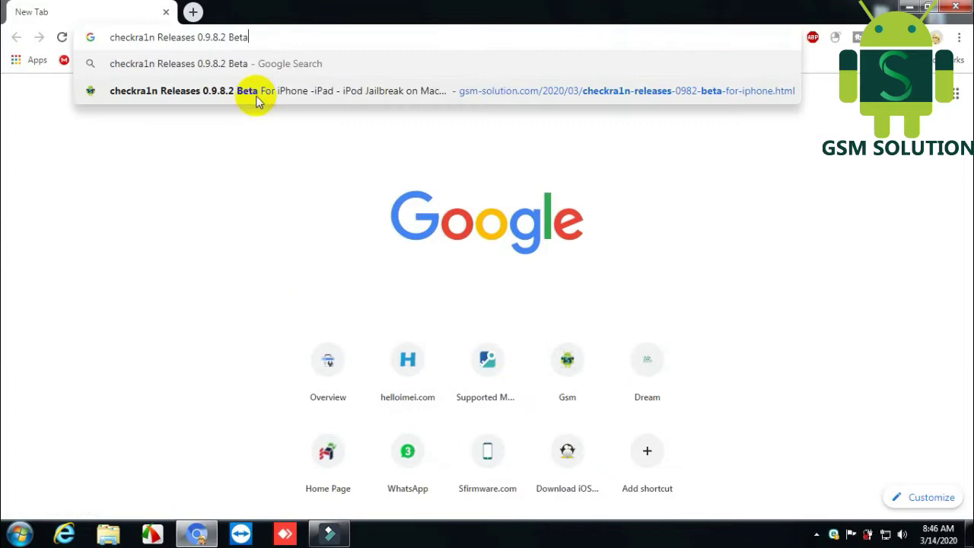
pyautogui.press('Return')
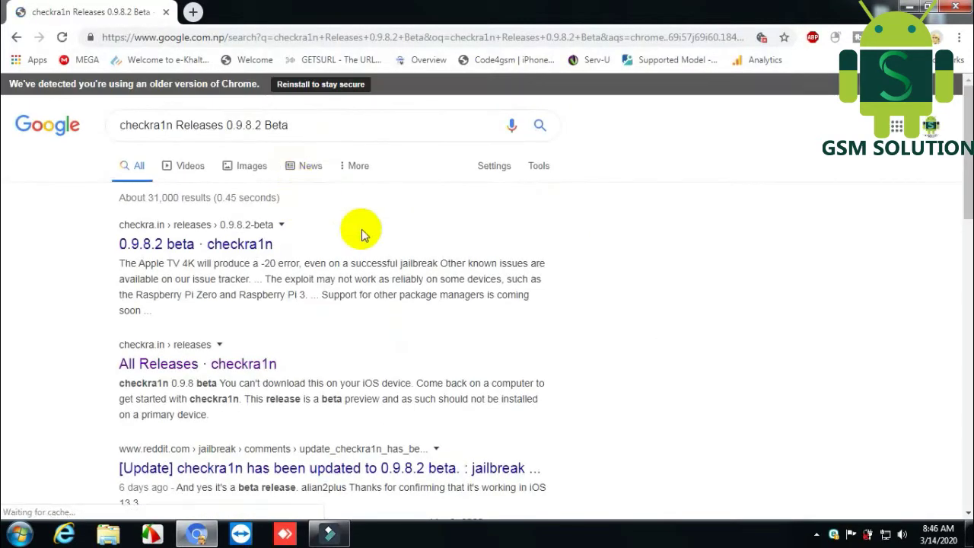
pyautogui.scroll(-2, 377, 233)
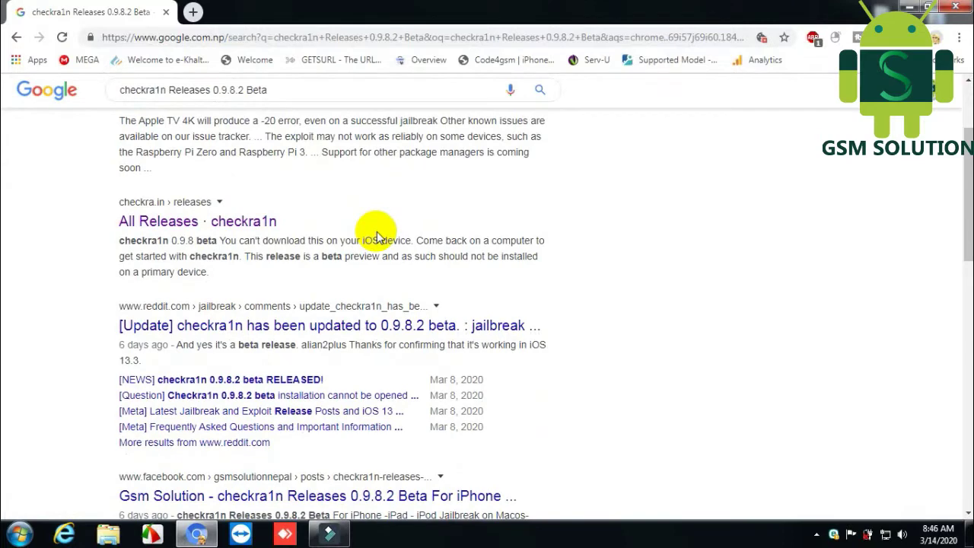
pyautogui.scroll(-2, 377, 233)
pyautogui.scroll(-2, 362, 247)
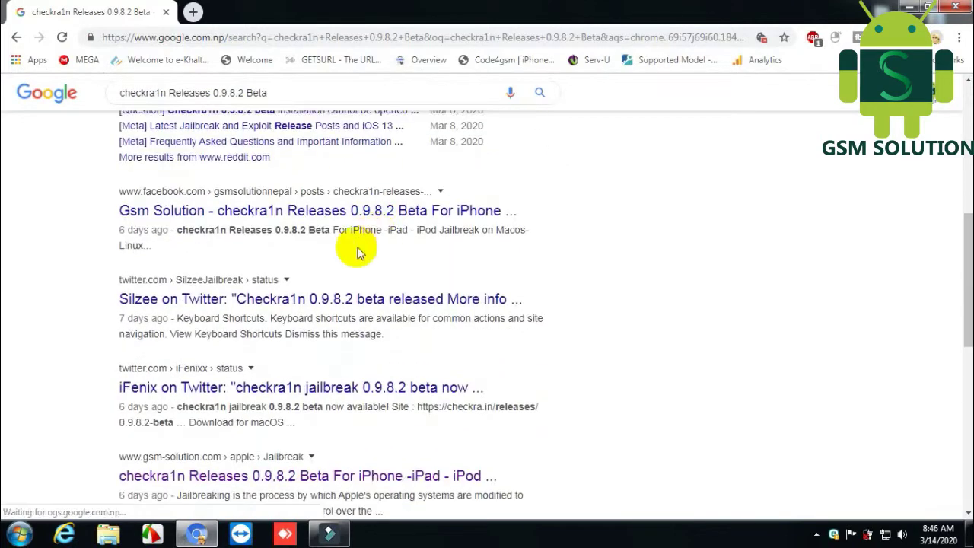
pyautogui.scroll(-3, 352, 258)
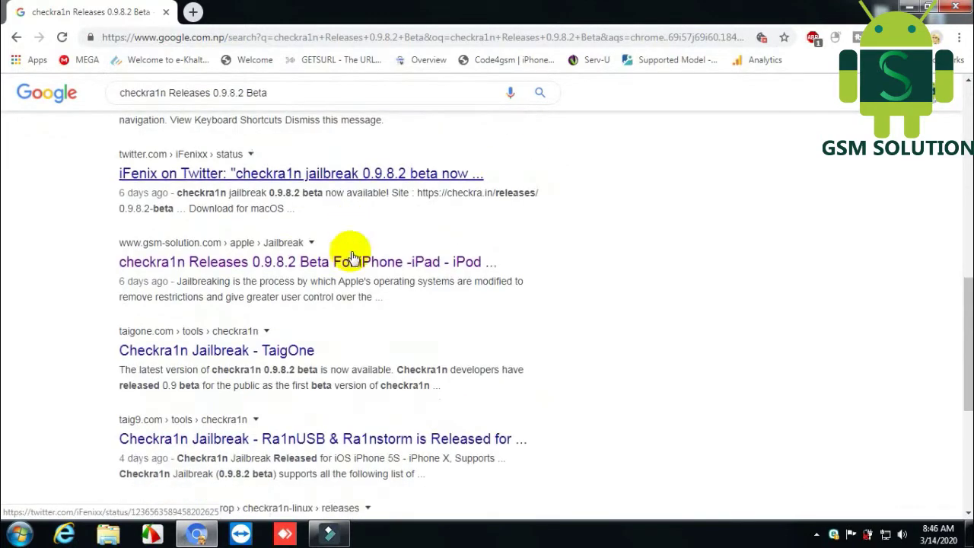
# Open the gsm-solution.com checkra1n 0.9.8.2 beta article and read down through it.
pyautogui.click(303, 261)
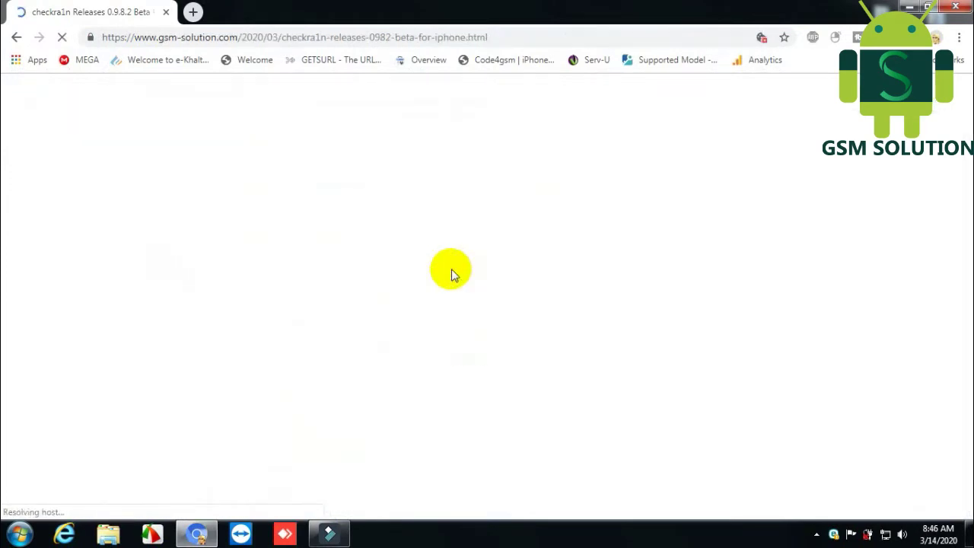
pyautogui.scroll(-3, 451, 272)
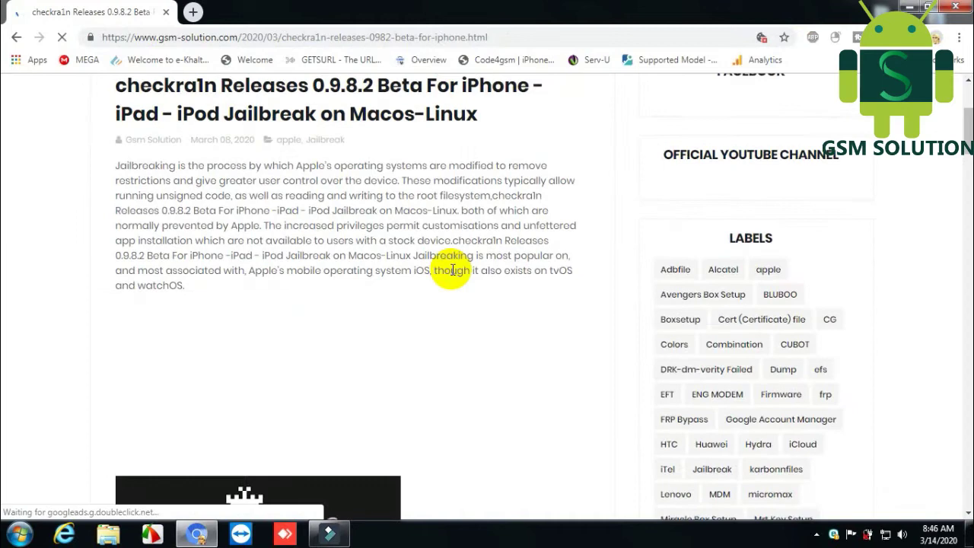
pyautogui.scroll(-2, 452, 273)
pyautogui.scroll(-2, 451, 269)
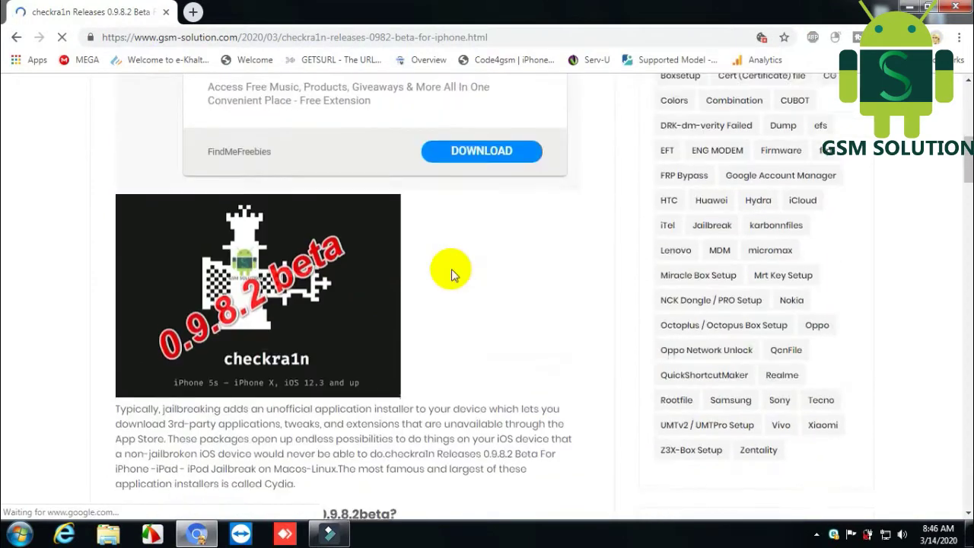
pyautogui.scroll(-2, 451, 269)
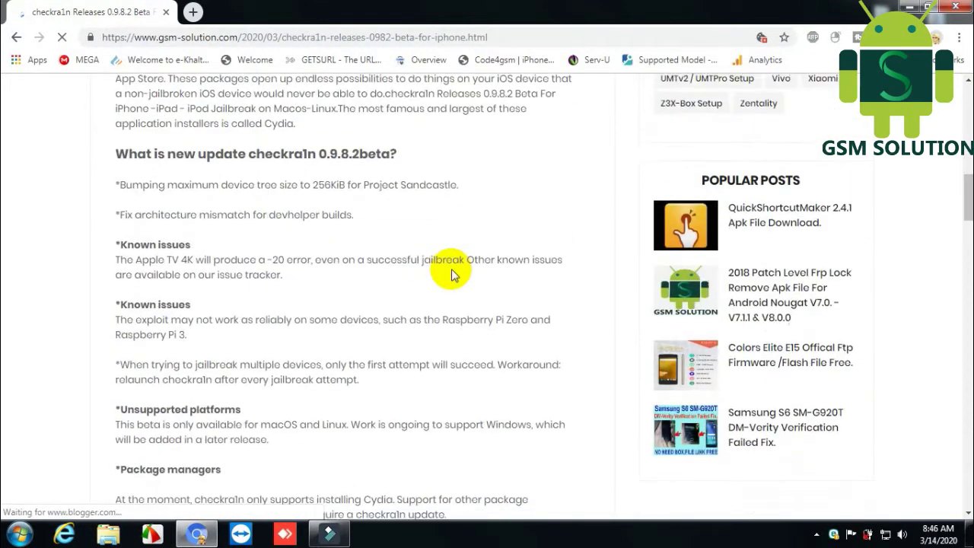
pyautogui.scroll(-3, 452, 273)
pyautogui.scroll(-2, 451, 273)
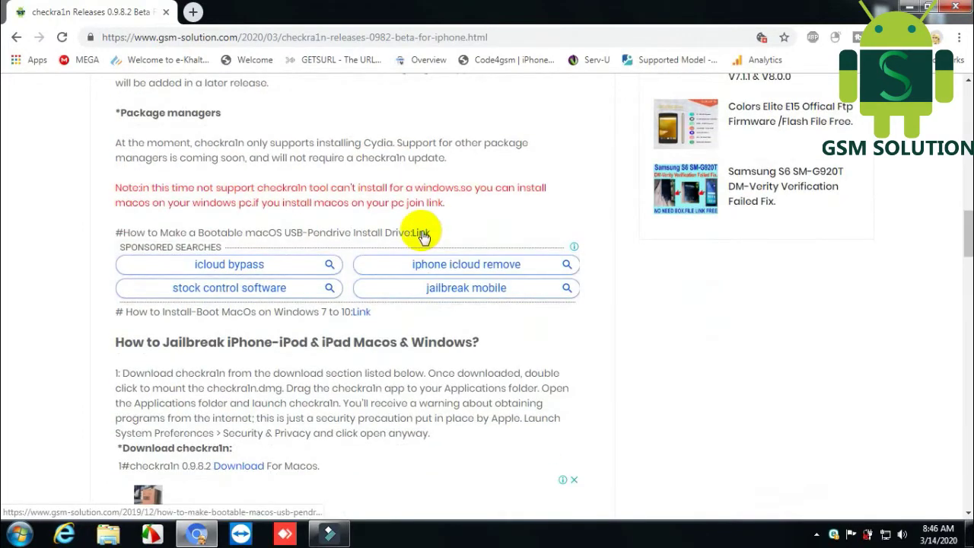
# Find the macOS and Linux download list and highlight the macOS download line.
pyautogui.scroll(2, 423, 236)
pyautogui.scroll(-3, 424, 235)
pyautogui.scroll(-2, 423, 236)
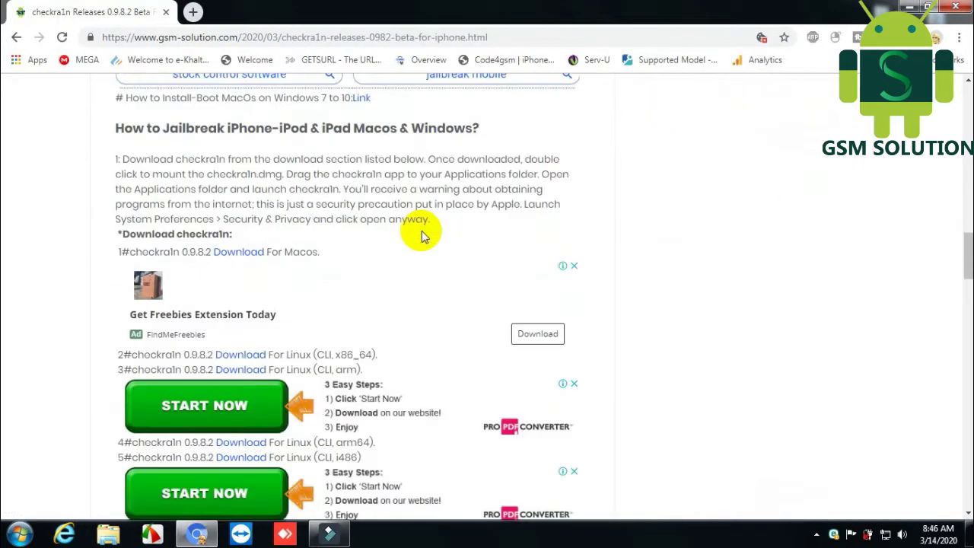
pyautogui.scroll(-2, 424, 236)
pyautogui.scroll(1, 312, 206)
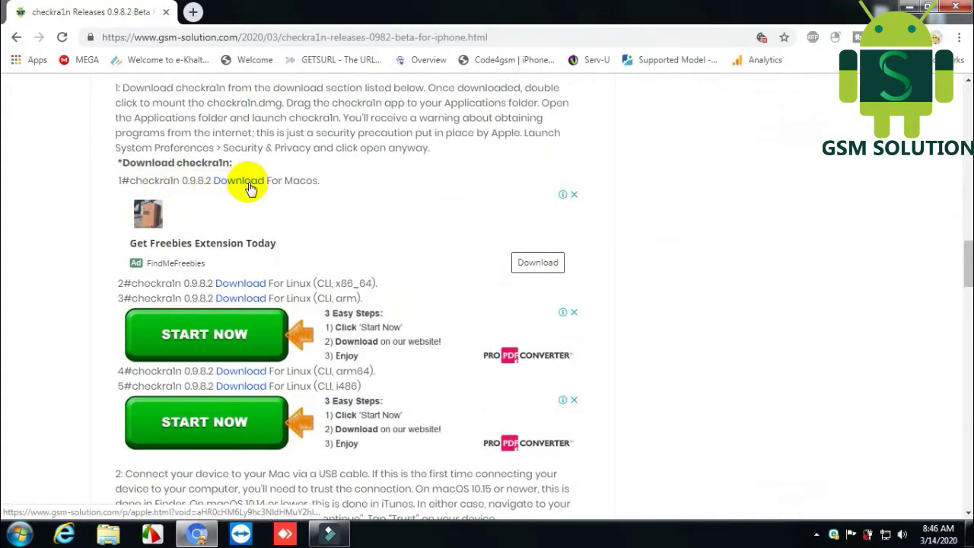
pyautogui.moveTo(321, 181); pyautogui.dragTo(277, 181)
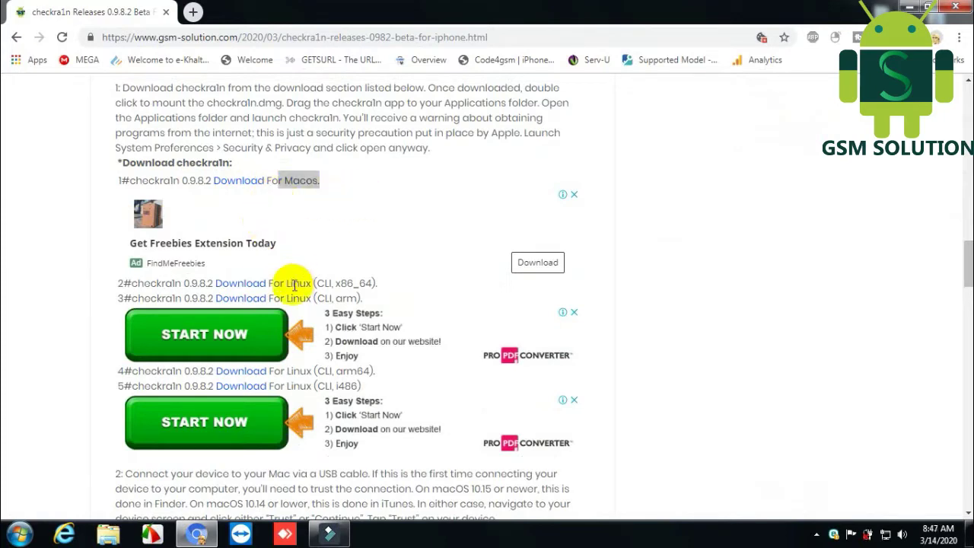
# Follow the macOS download link and scroll down its countdown page.
pyautogui.click(239, 181)
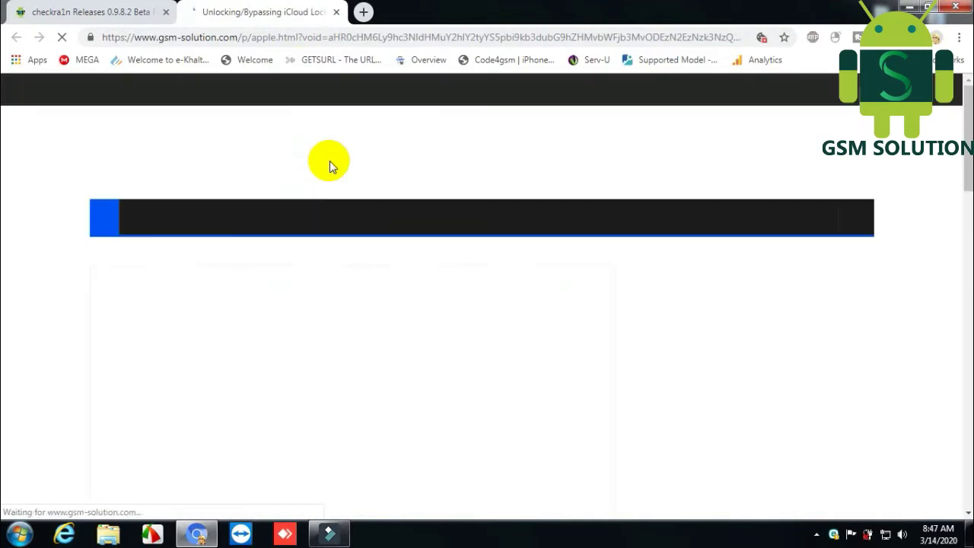
pyautogui.scroll(-3, 434, 237)
pyautogui.scroll(-2, 434, 239)
pyautogui.scroll(-2, 434, 242)
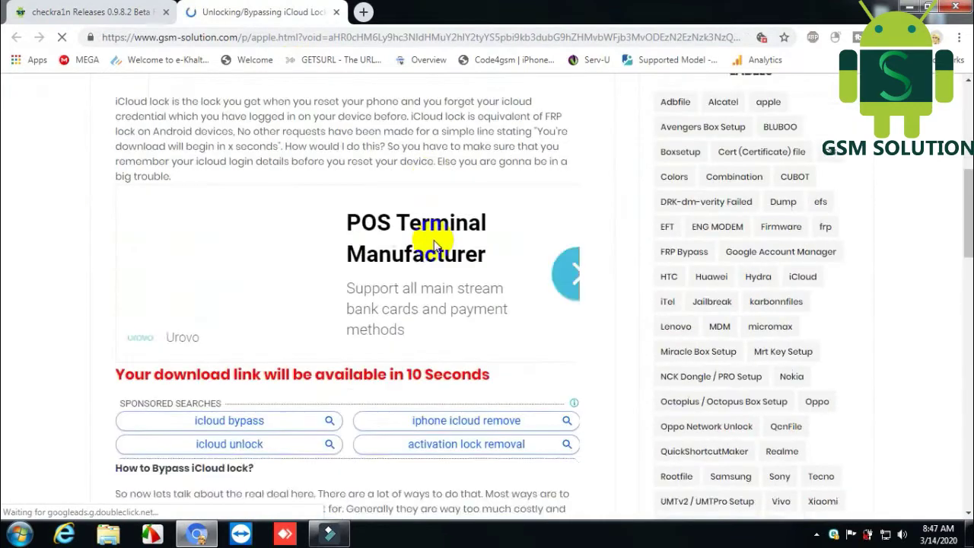
pyautogui.scroll(-1, 433, 240)
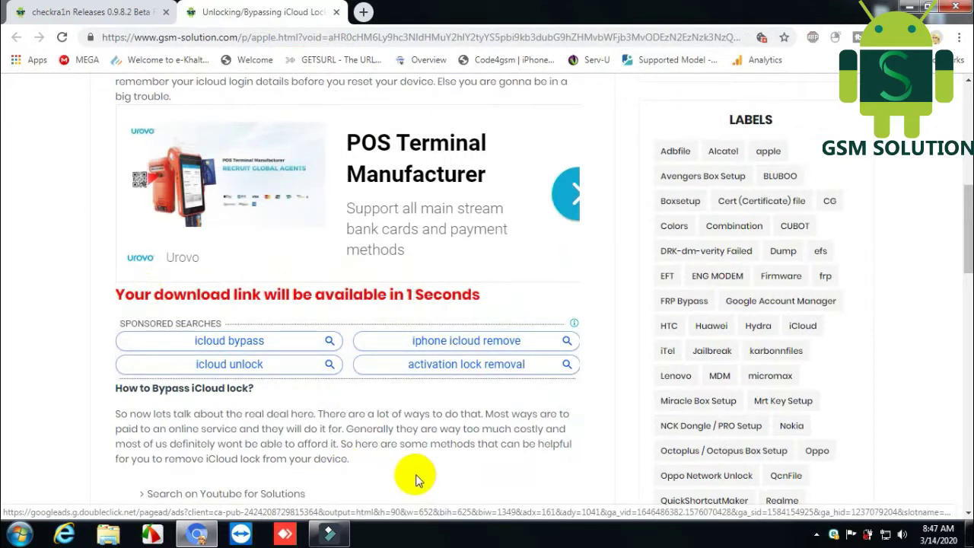
# Download the checkra1n beta disk image once the countdown ends.
pyautogui.click(152, 310)
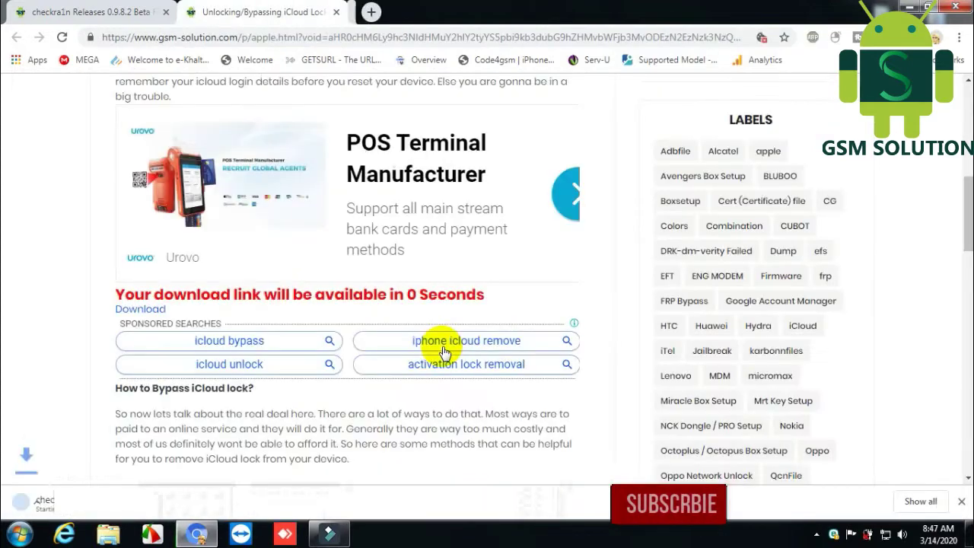
pyautogui.click(936, 37)
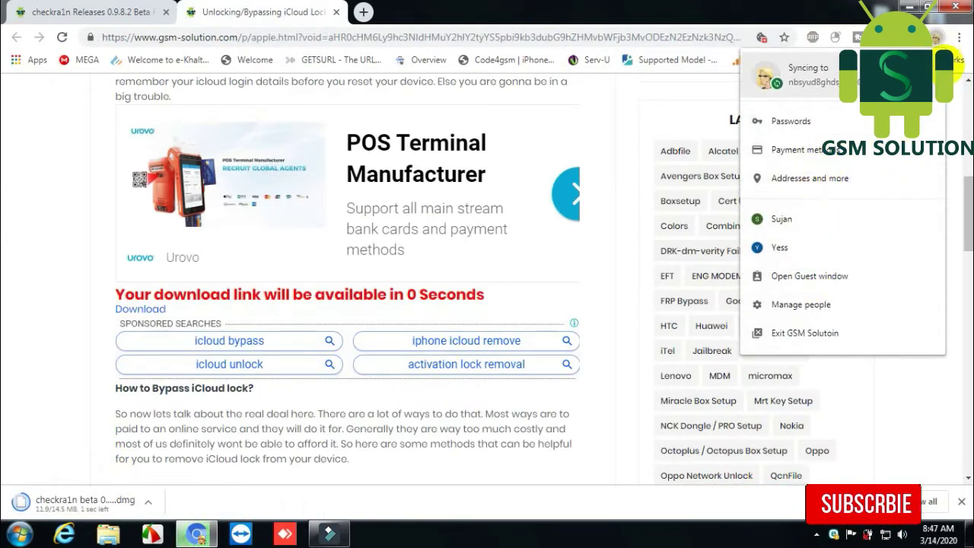
pyautogui.click(958, 37)
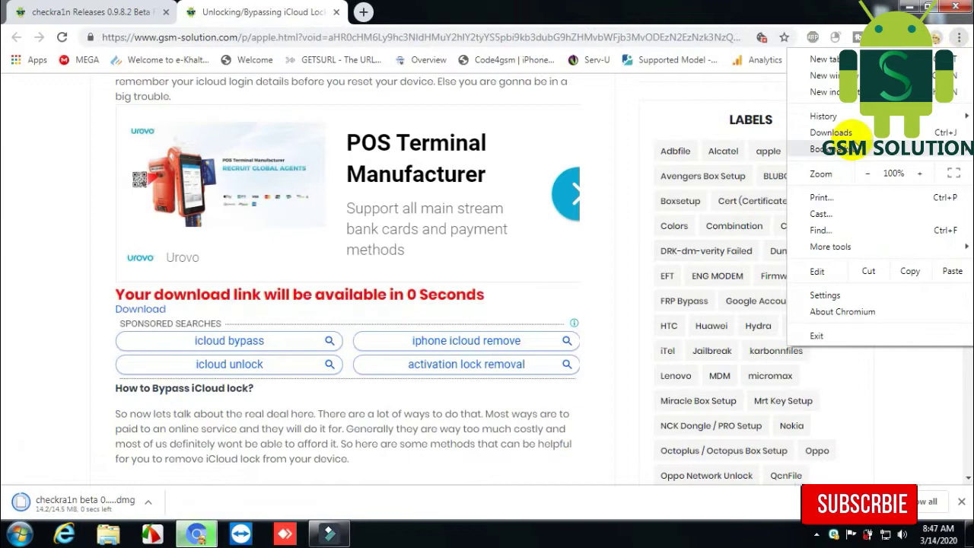
# Reveal the downloaded checkra1n beta 0.9.8.2.dmg in its Downloads folder.
pyautogui.click(833, 133)
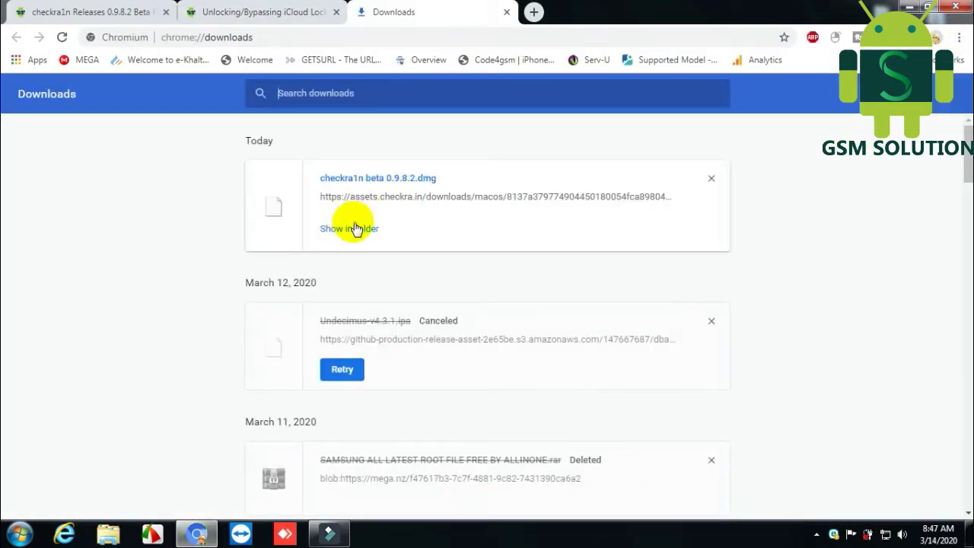
pyautogui.click(357, 228)
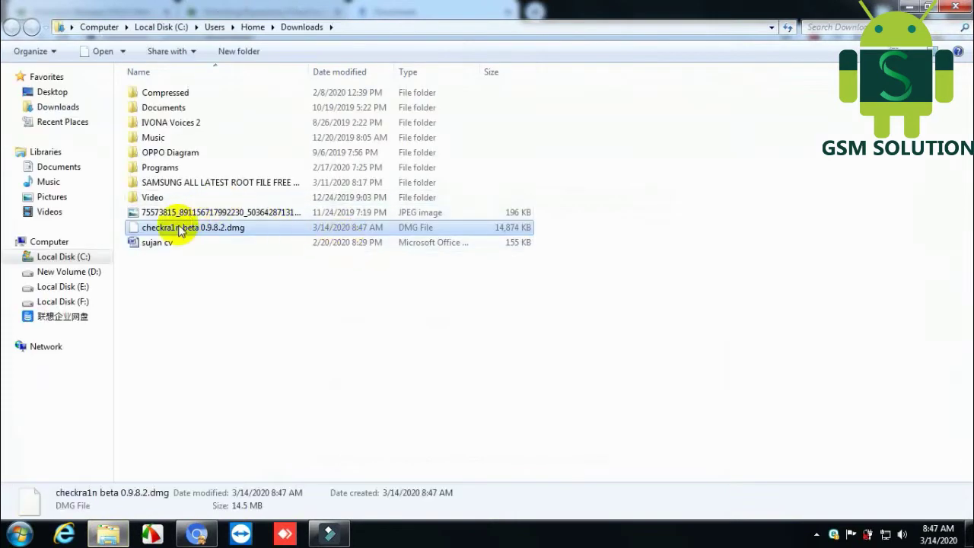
pyautogui.click(339, 232)
# Close the folder window, the Downloads page and the iCloud bypass tab.
pyautogui.click(957, 6)
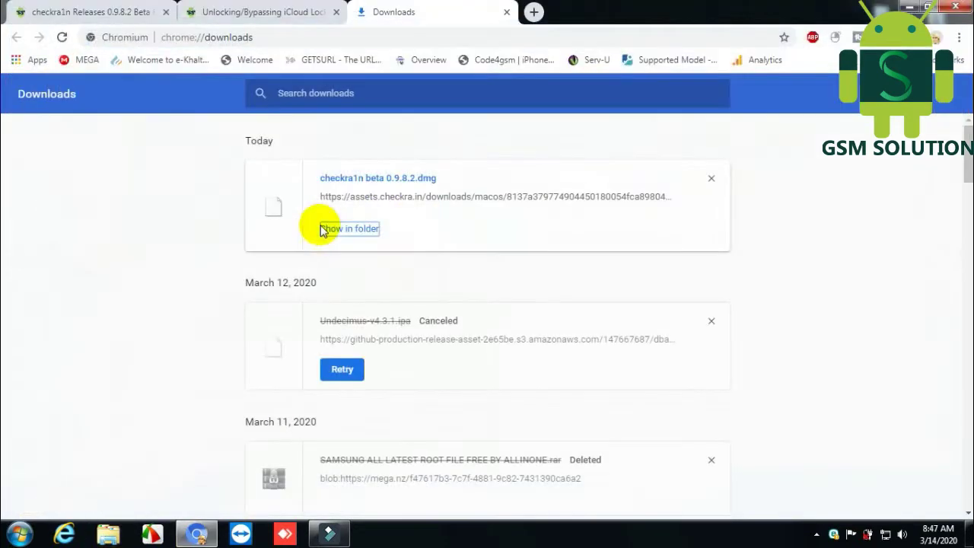
pyautogui.click(506, 13)
pyautogui.click(336, 12)
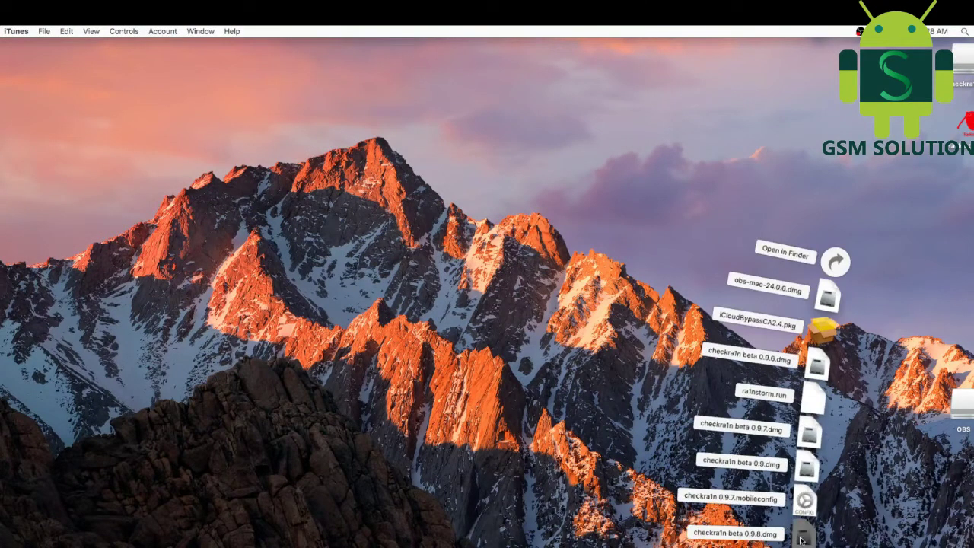
# Mount the checkra1n .dmg from the Dock's Downloads stack and launch the checkra1n app.
pyautogui.click(711, 485)
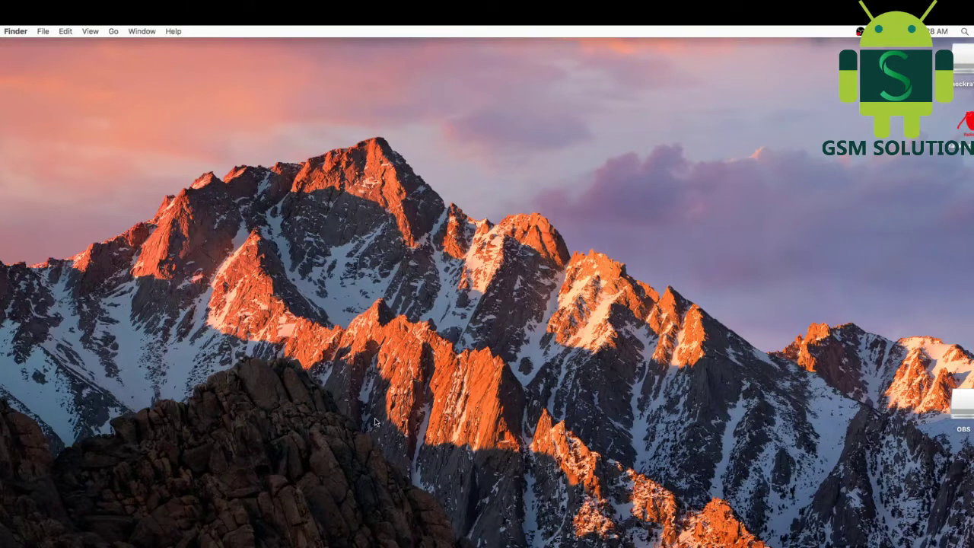
pyautogui.doubleClick(154, 438)
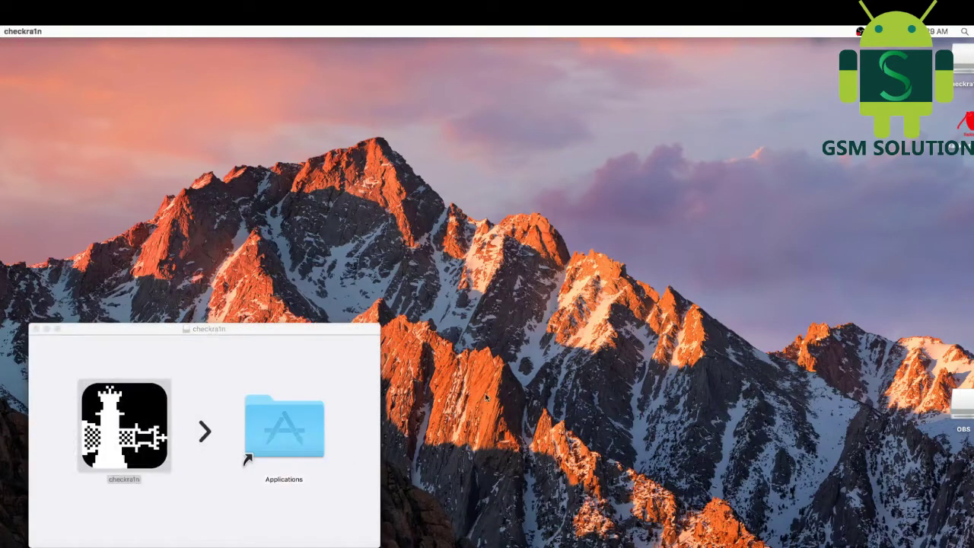
# Close the disk image window and begin checkra1n setup for the connected iPhone 6 Plus.
pyautogui.click(36, 330)
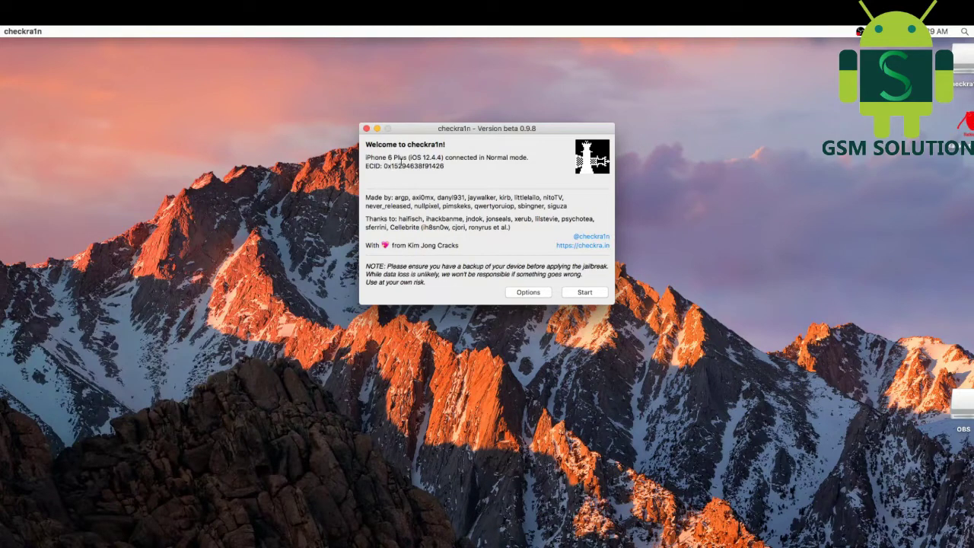
pyautogui.click(582, 293)
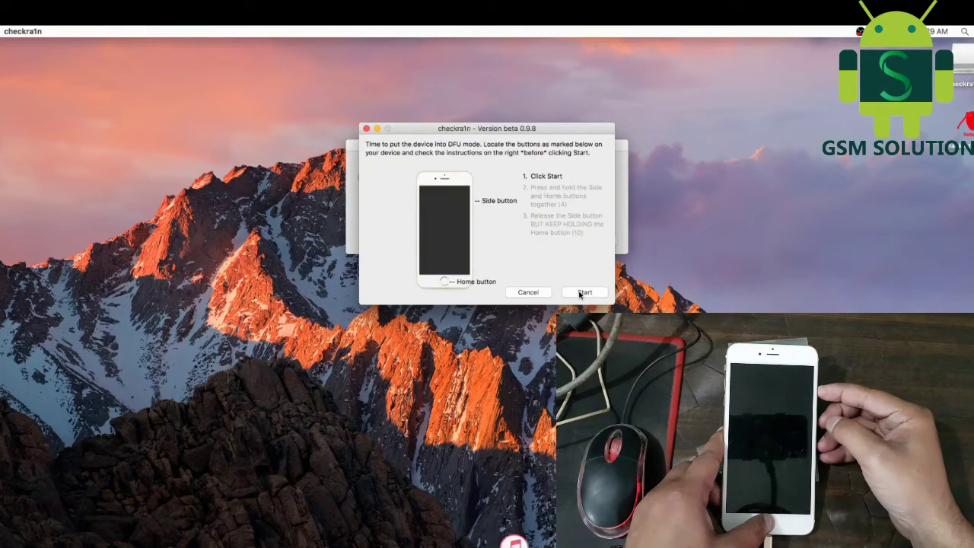
# Start the DFU-mode countdown and let checkra1n install the jailbreak until All Done.
pyautogui.click(586, 294)
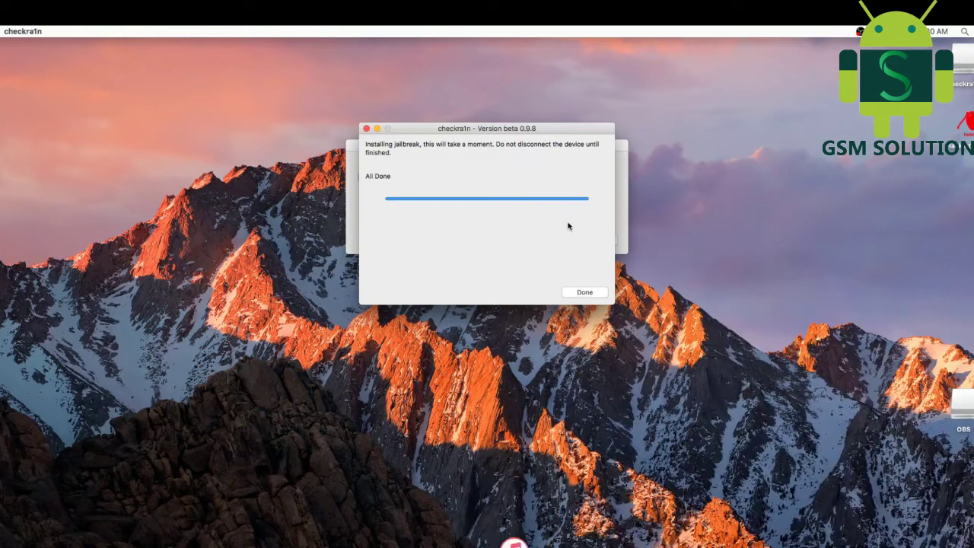
# Dismiss the All Done screen with Done and quit checkra1n.
pyautogui.click(585, 293)
pyautogui.click(366, 128)
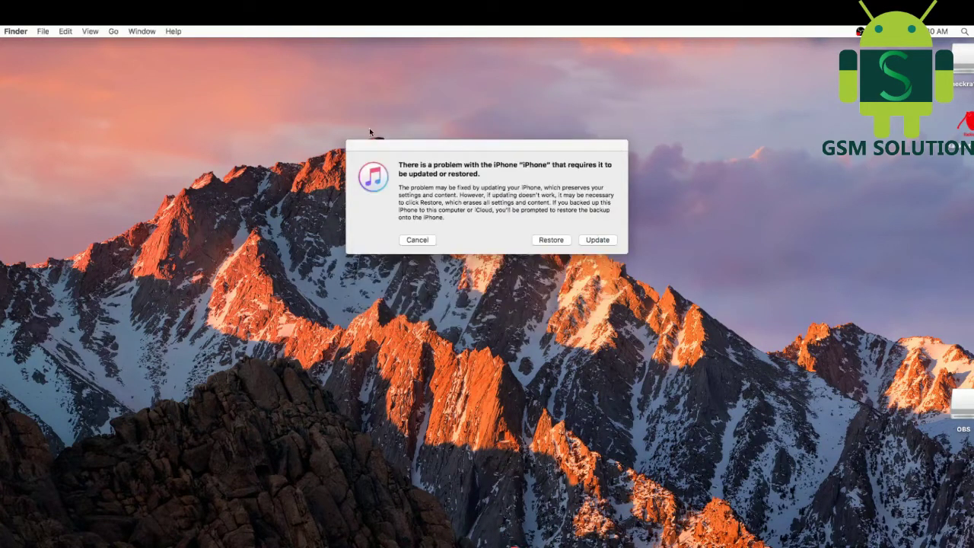